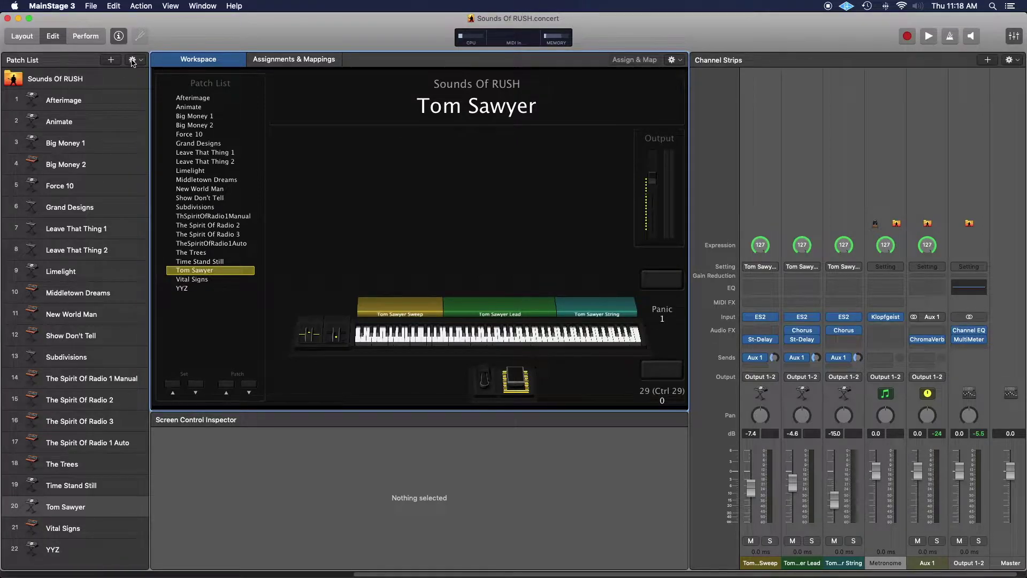
Export the Tom Sawyer patch as Tom Sawyer.patch to the QUESTA2 drive.
click(132, 60)
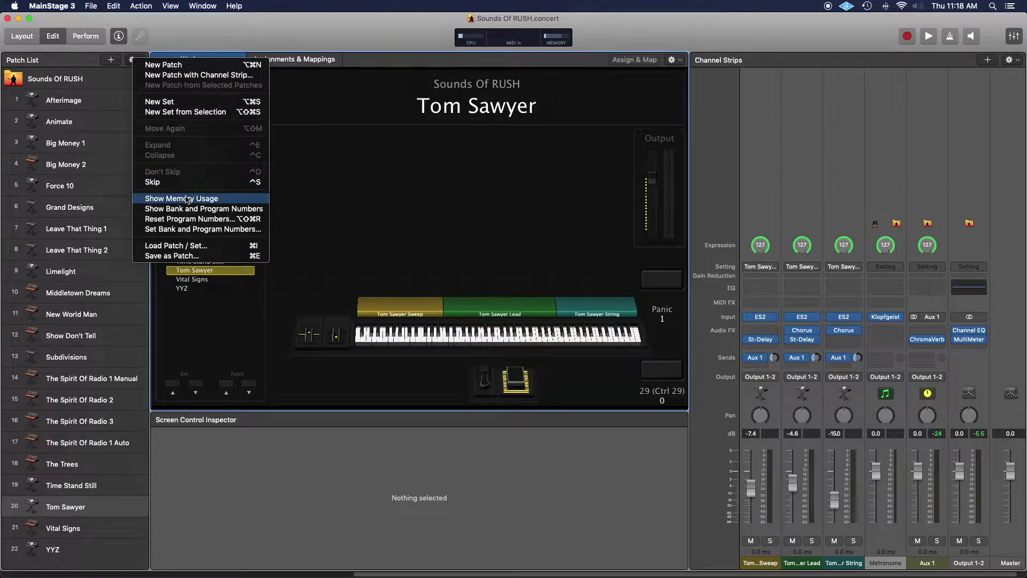
click(188, 258)
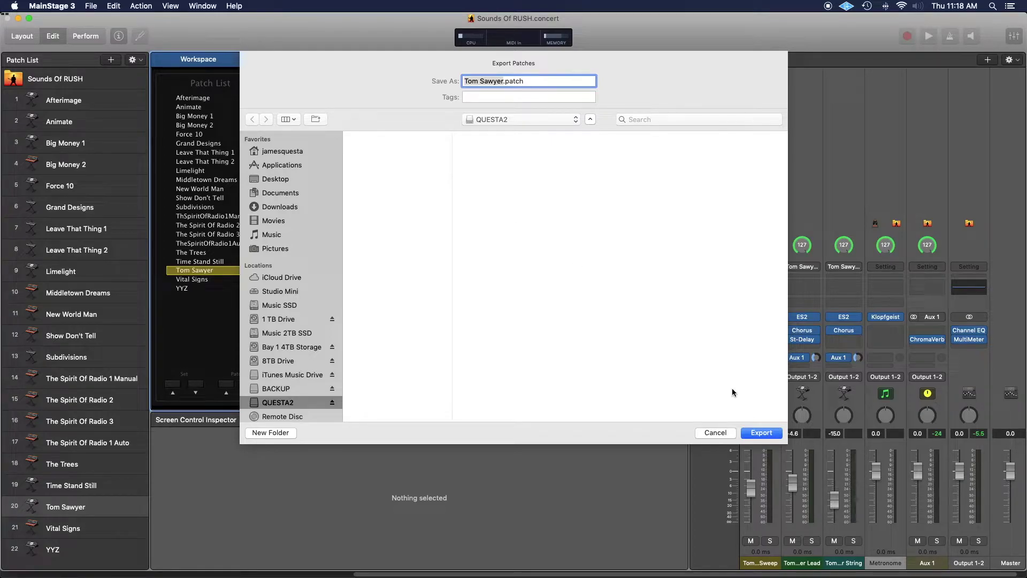
click(757, 433)
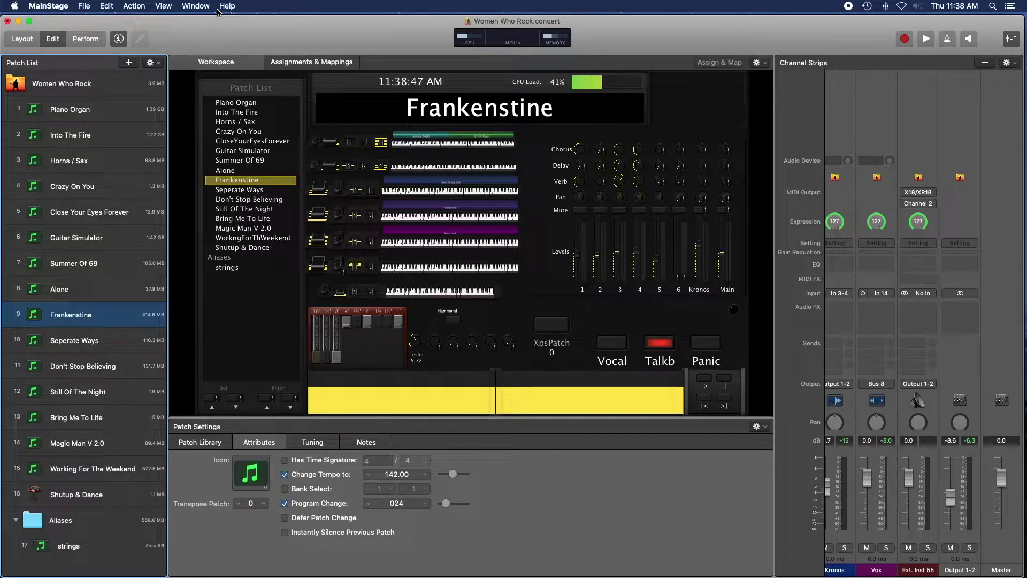
Import Tom Sawyer.patch into the Women Who Rock concert as patch 10, after Frankenstine.
click(151, 63)
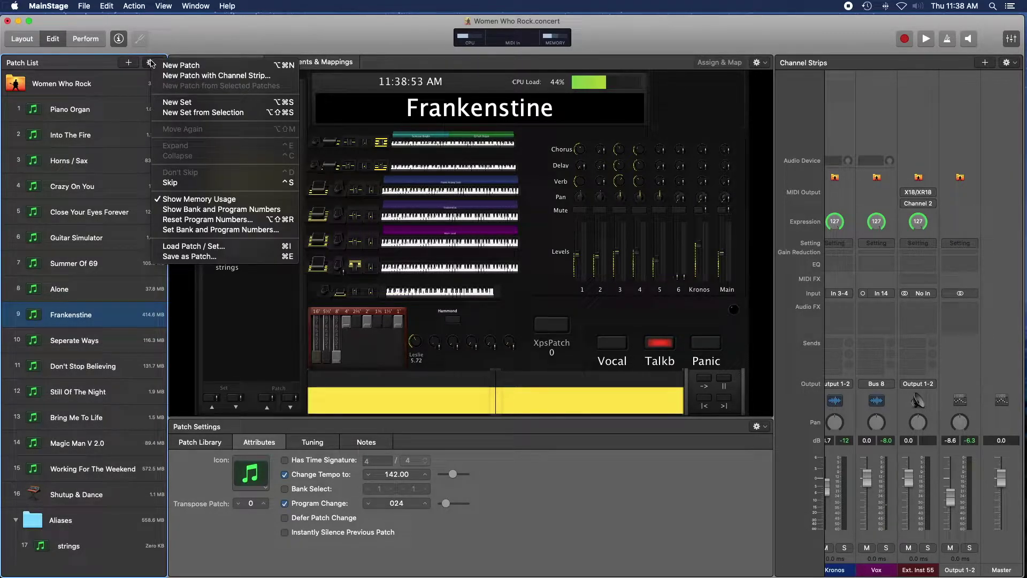
click(238, 247)
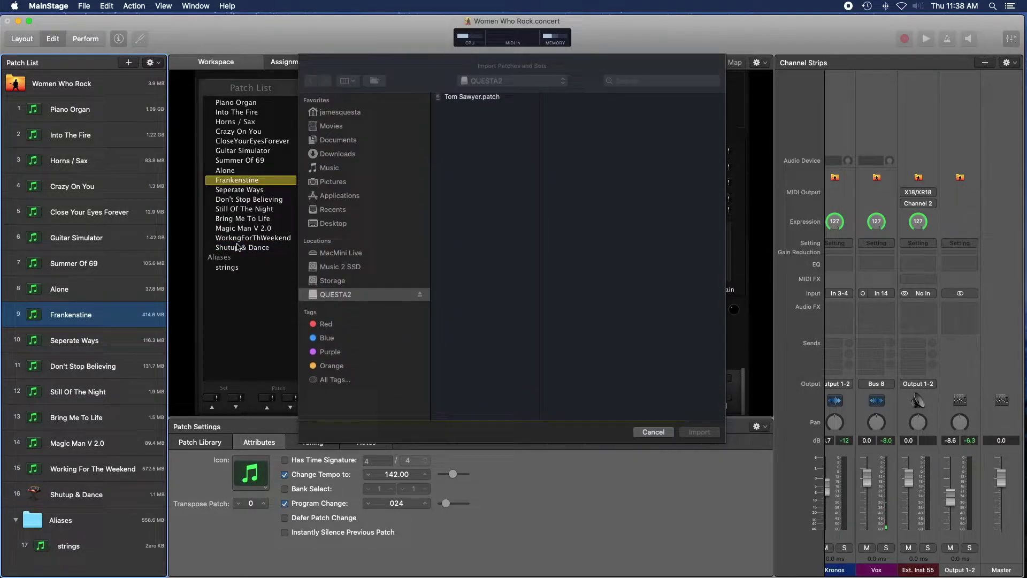
click(472, 98)
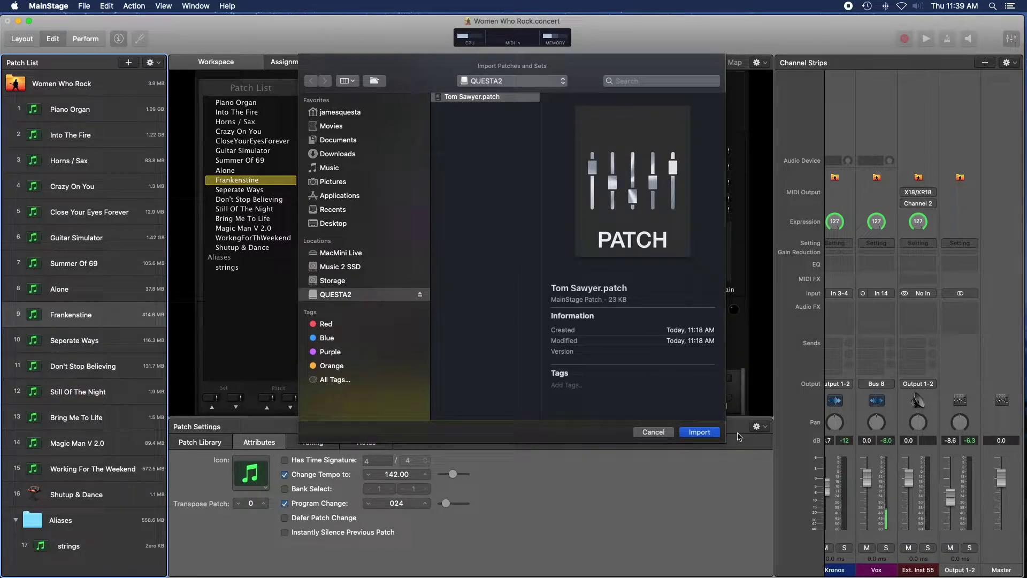
click(700, 432)
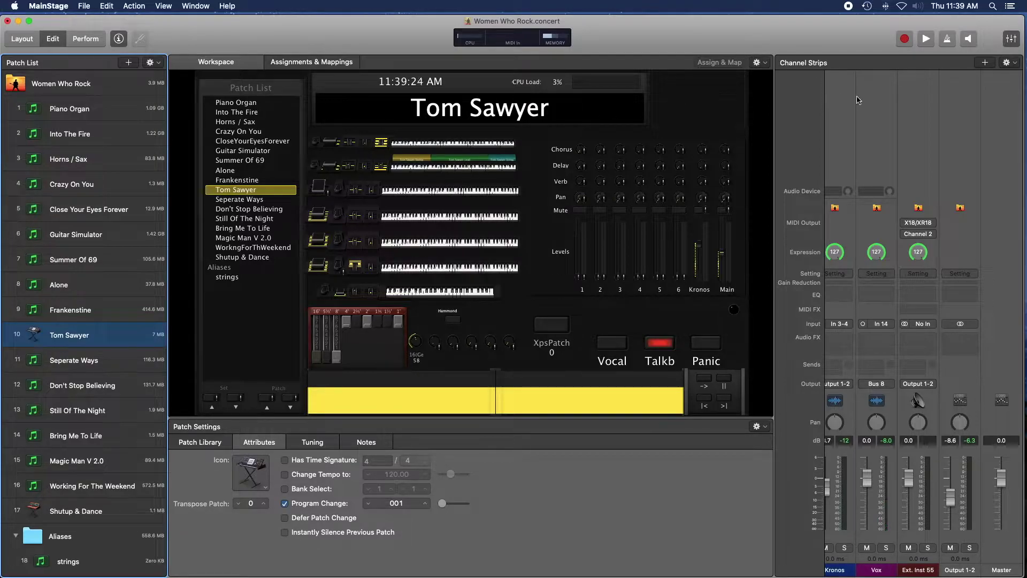
Set the Tom Sawyer Sweep strip's MIDI input keyboard to Kronos SE (1).
scroll(878, 99, left, 2)
scroll(877, 99, left, 10)
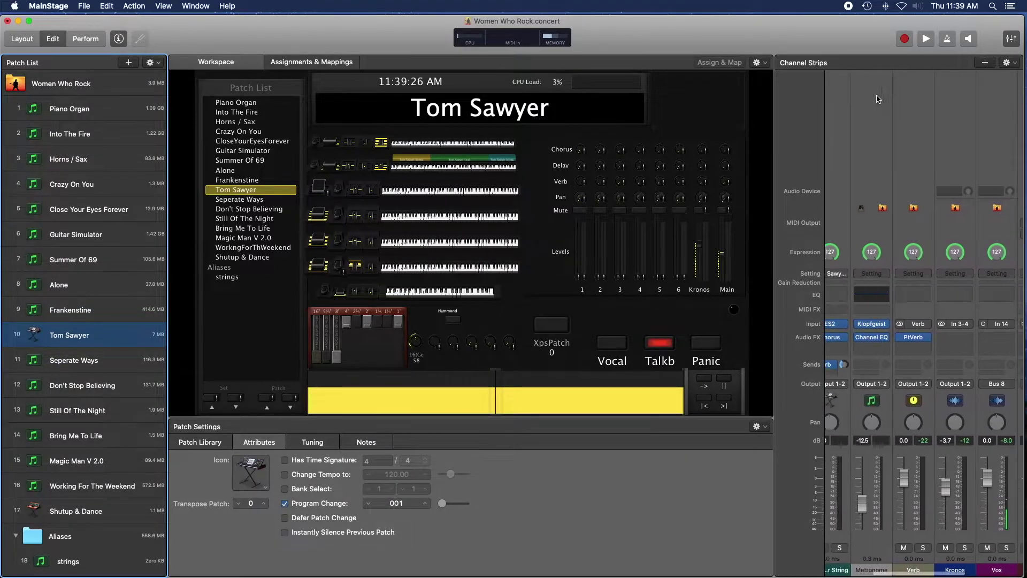
scroll(877, 99, left, 3)
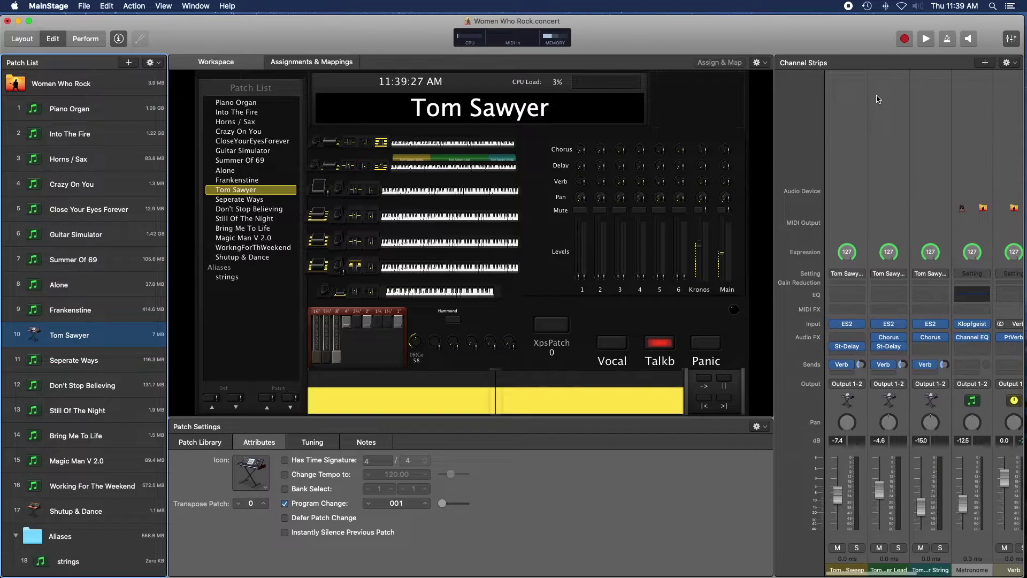
click(854, 133)
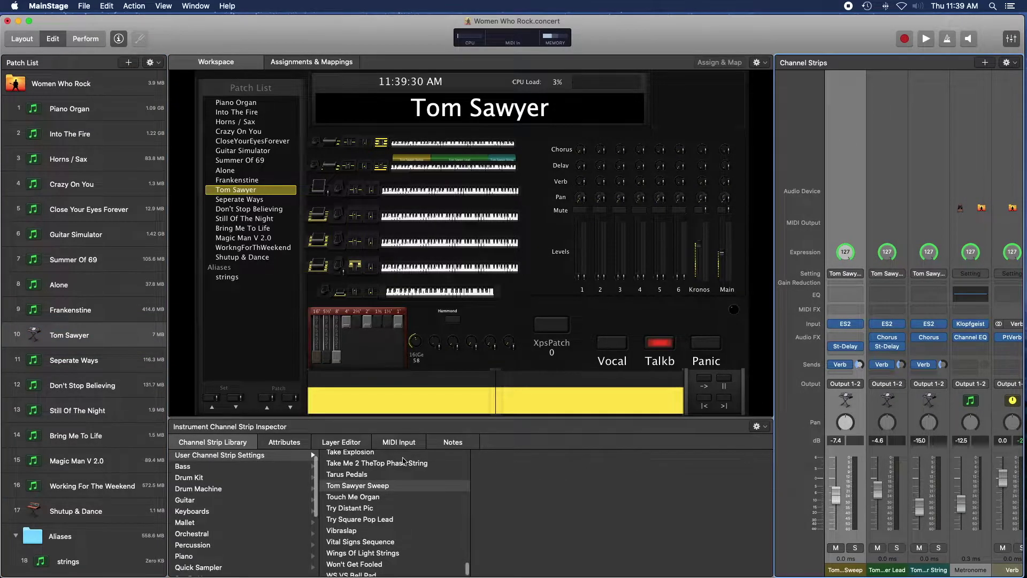
click(395, 442)
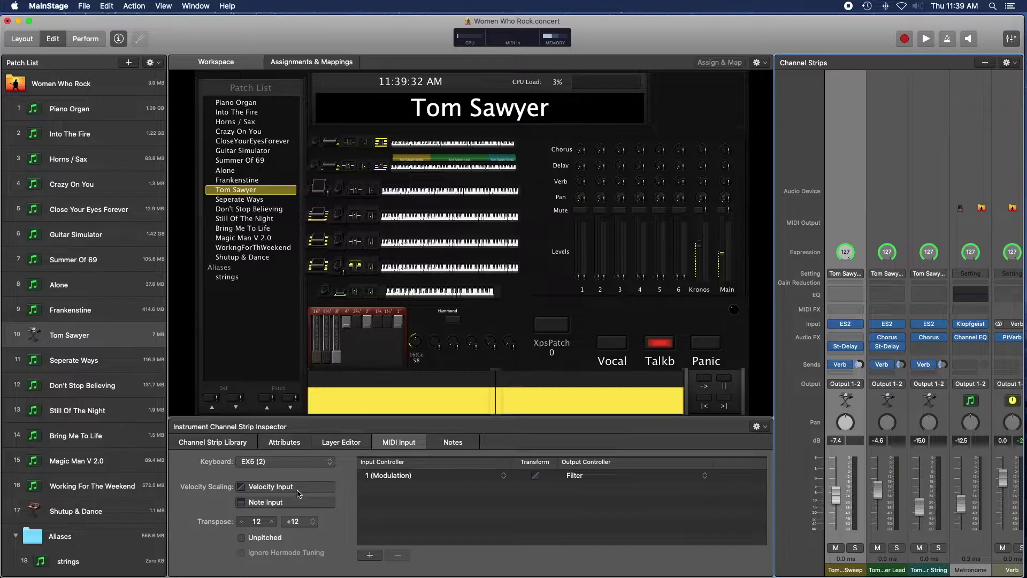
click(285, 463)
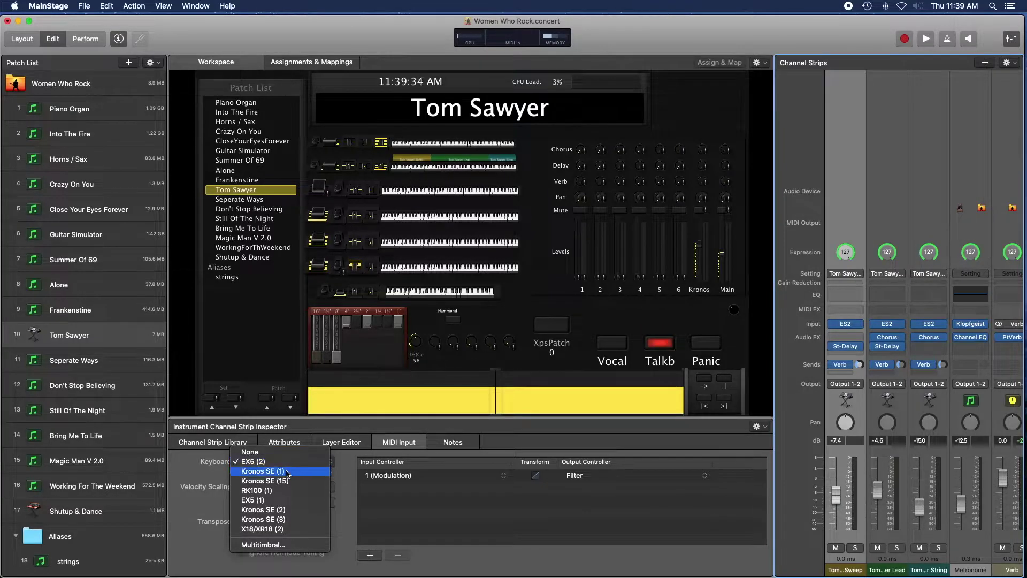
click(288, 472)
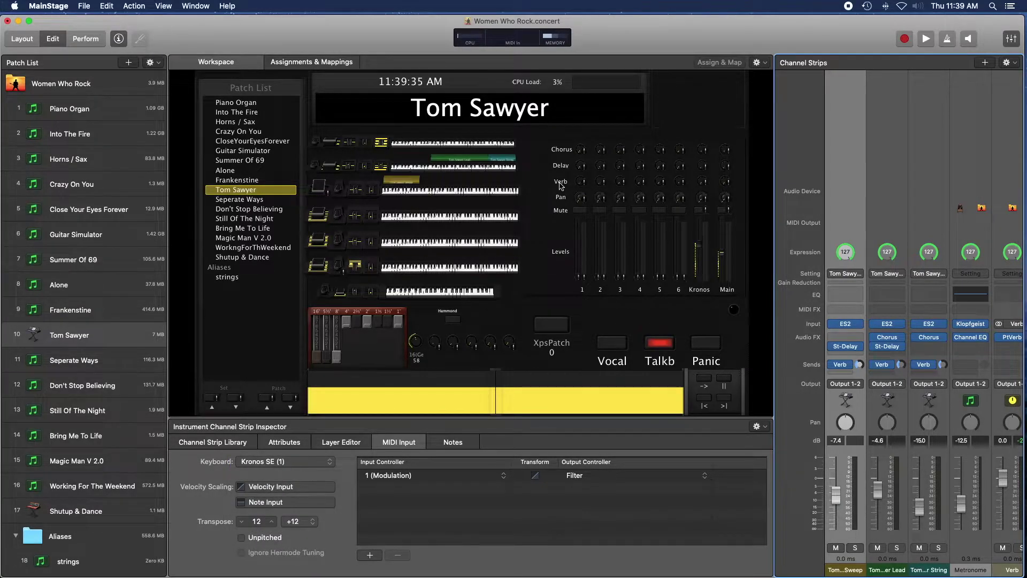
Set the Lead and String strips' keyboard inputs to Kronos SE (1) as well.
click(878, 145)
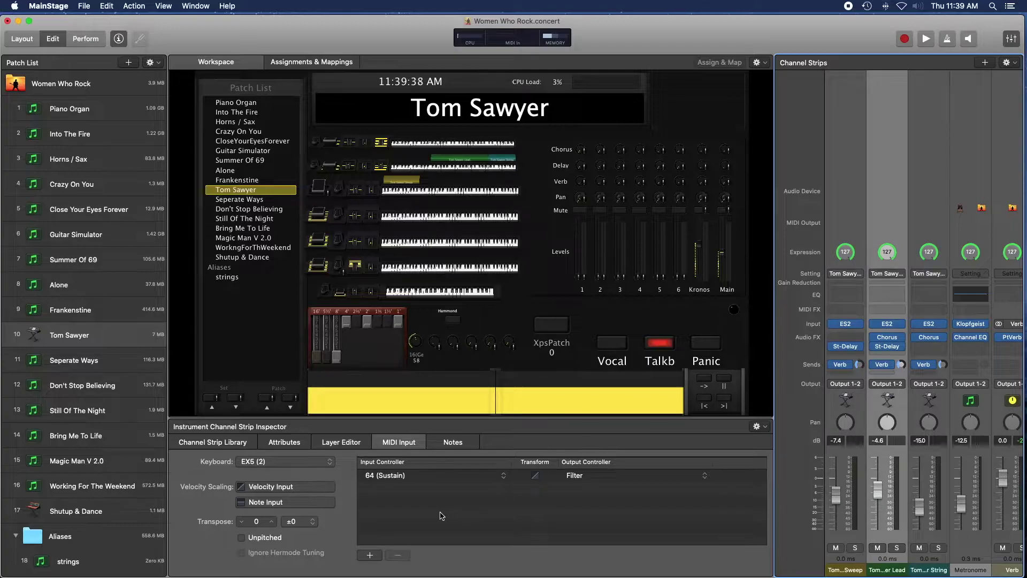
click(275, 462)
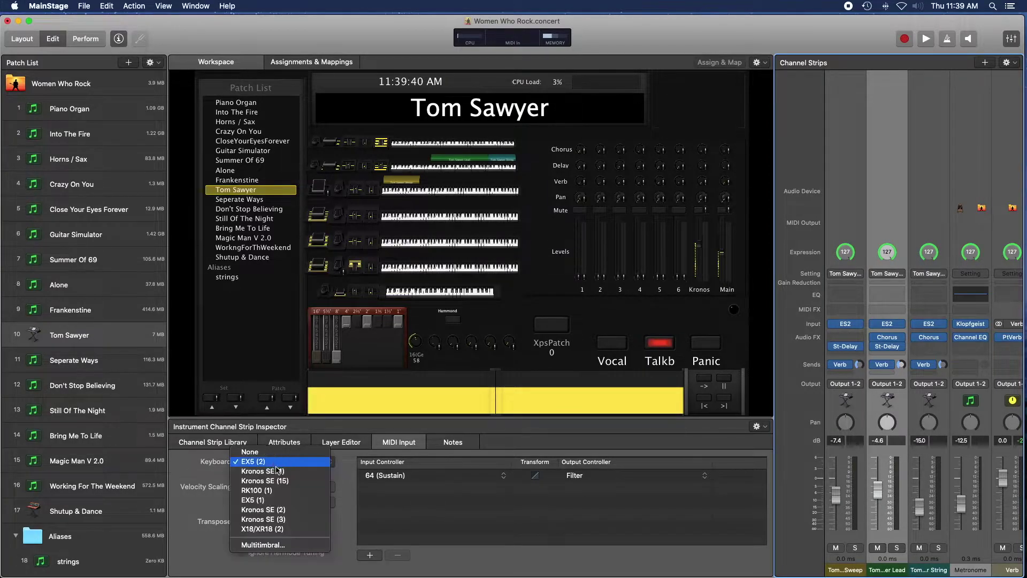
click(279, 472)
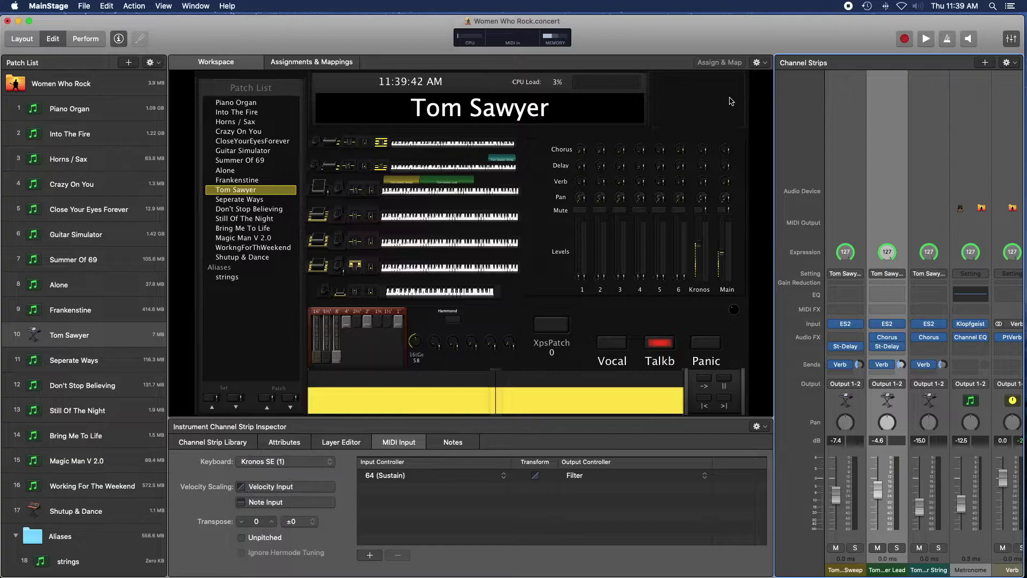
click(939, 131)
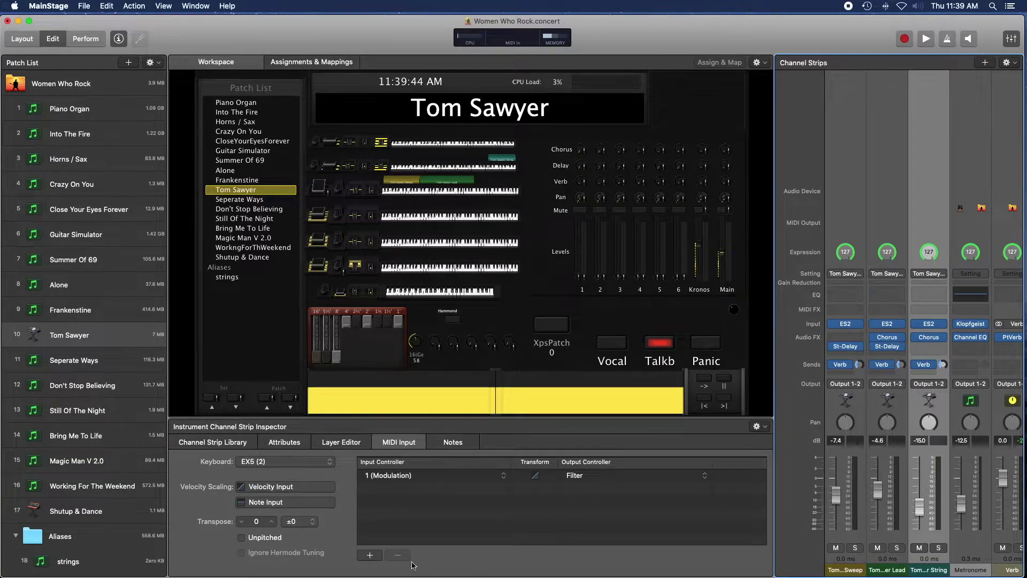
click(287, 463)
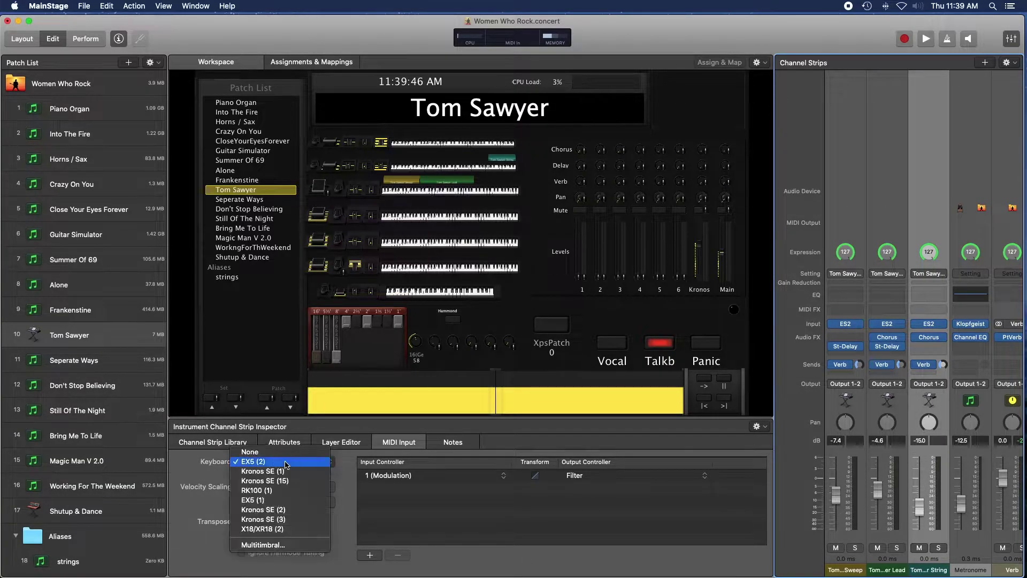
click(289, 472)
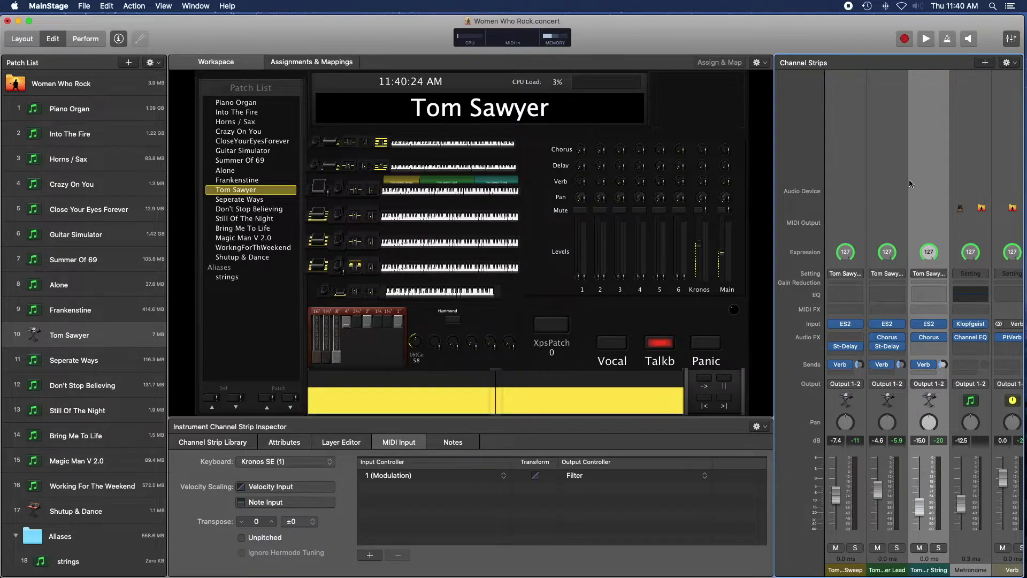
Set the second Tom Sawyer channel strip's MIDI input keyboard to EX5 (1).
click(889, 185)
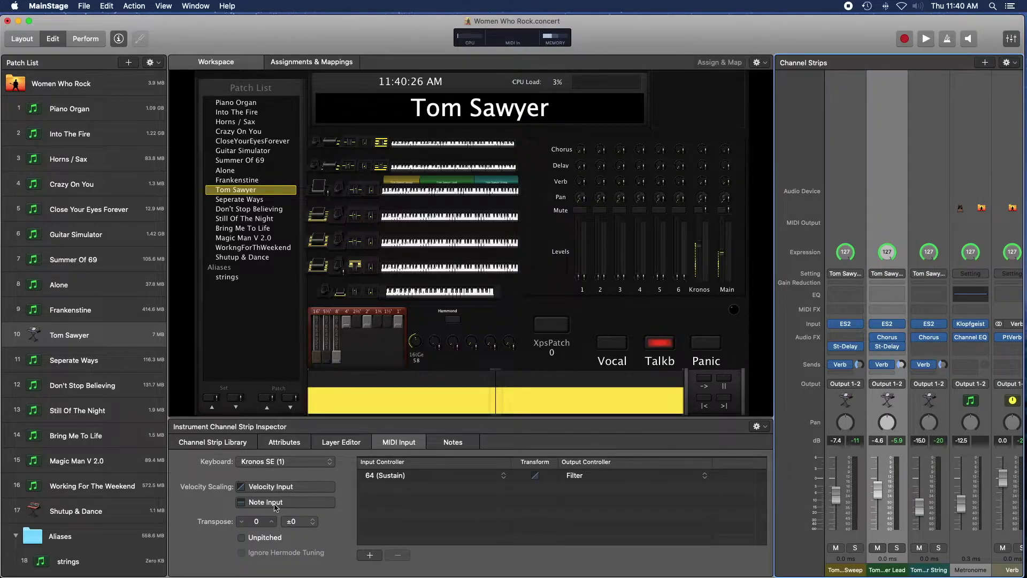
click(281, 462)
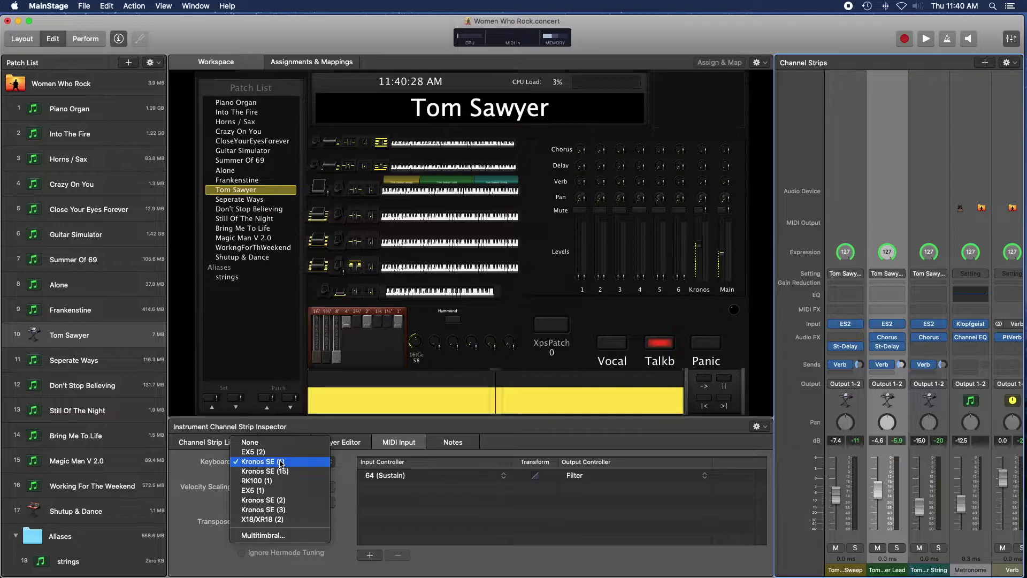
click(283, 491)
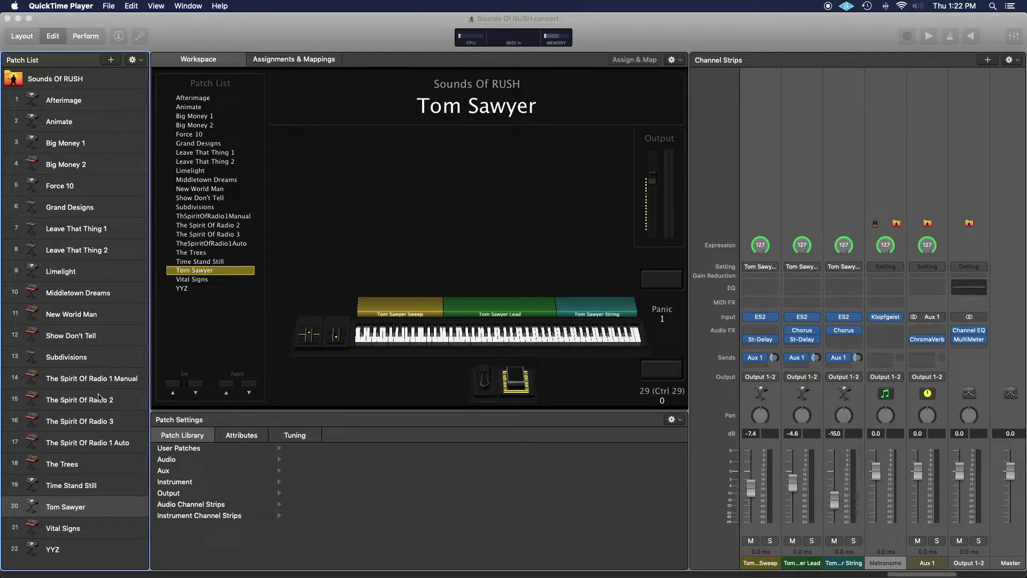
Select Tom Sawyer, the four Spirit Of Radio, two Leave That Thing and two Big Money patches.
click(102, 443)
click(102, 502)
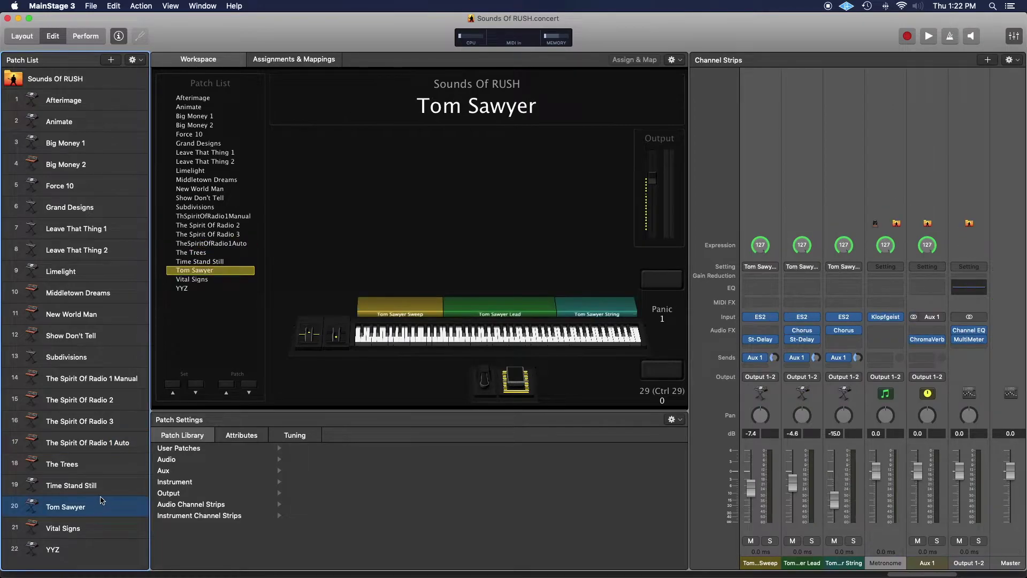
super+click(103, 444)
super+click(101, 421)
super+click(103, 402)
super+click(103, 381)
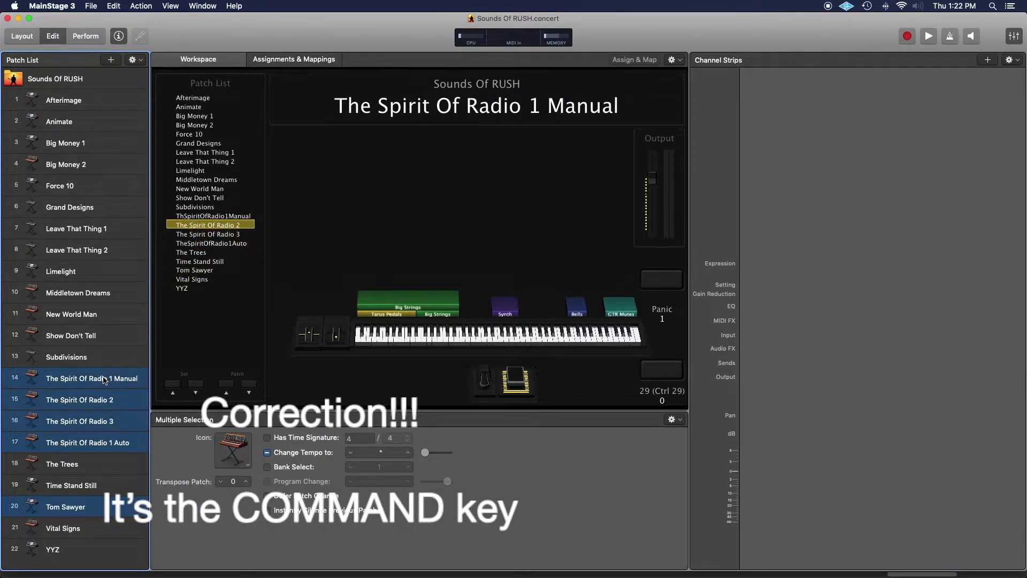
super+click(98, 253)
super+click(102, 230)
super+click(95, 167)
super+click(97, 148)
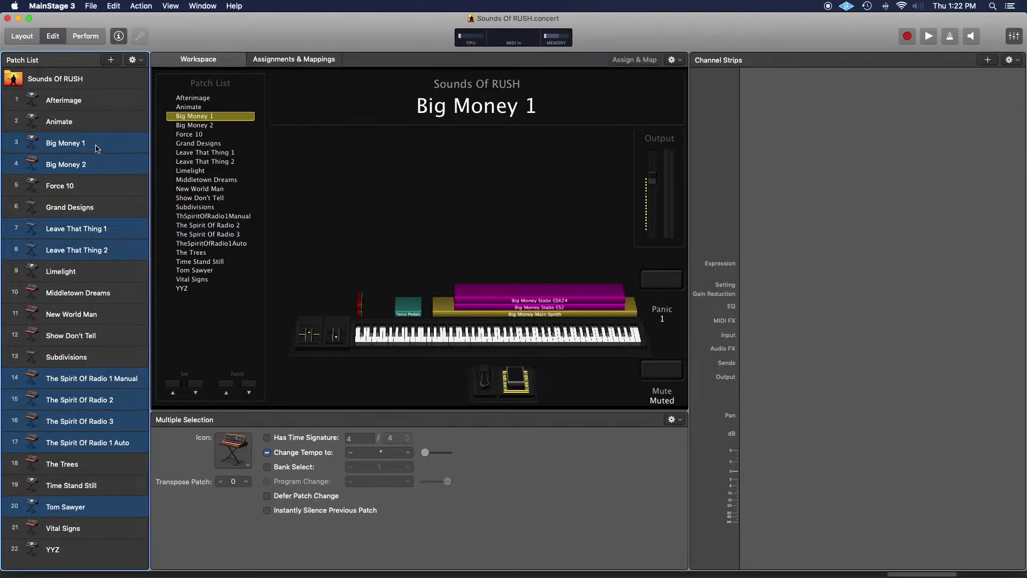
Save the selected patches as a set to Rush Set.patch, replacing the existing file.
click(134, 60)
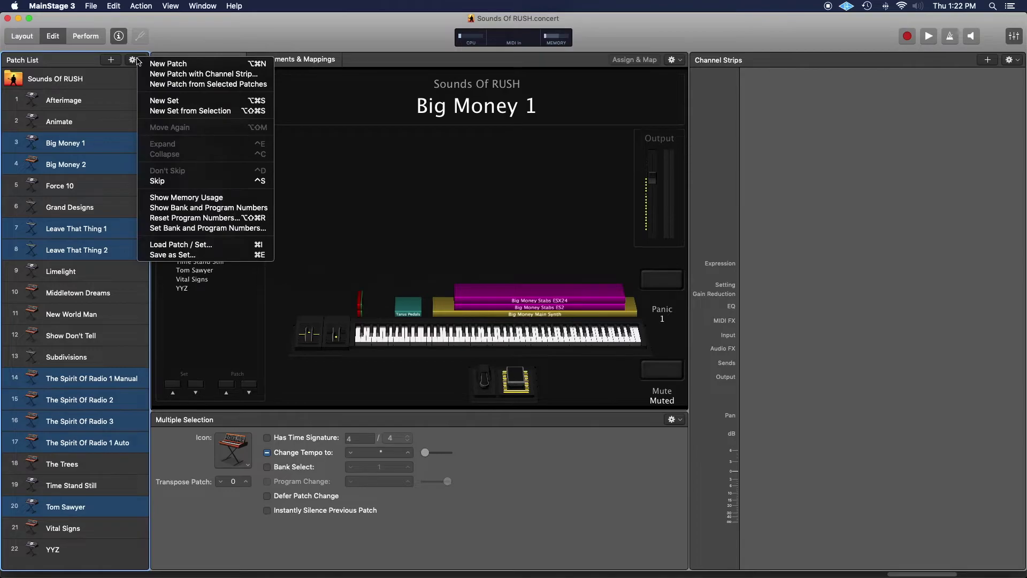
click(188, 255)
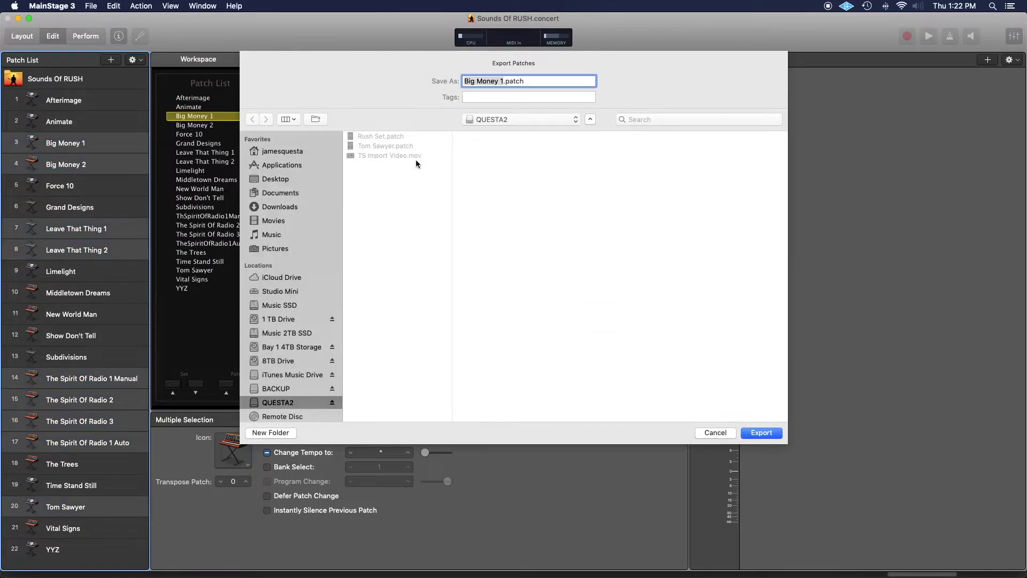
click(398, 138)
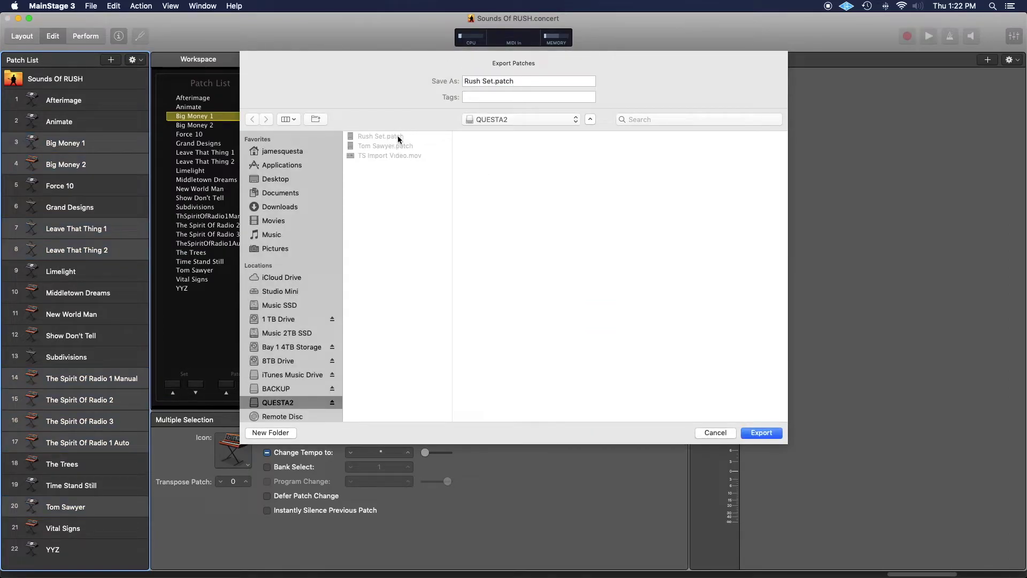
click(761, 434)
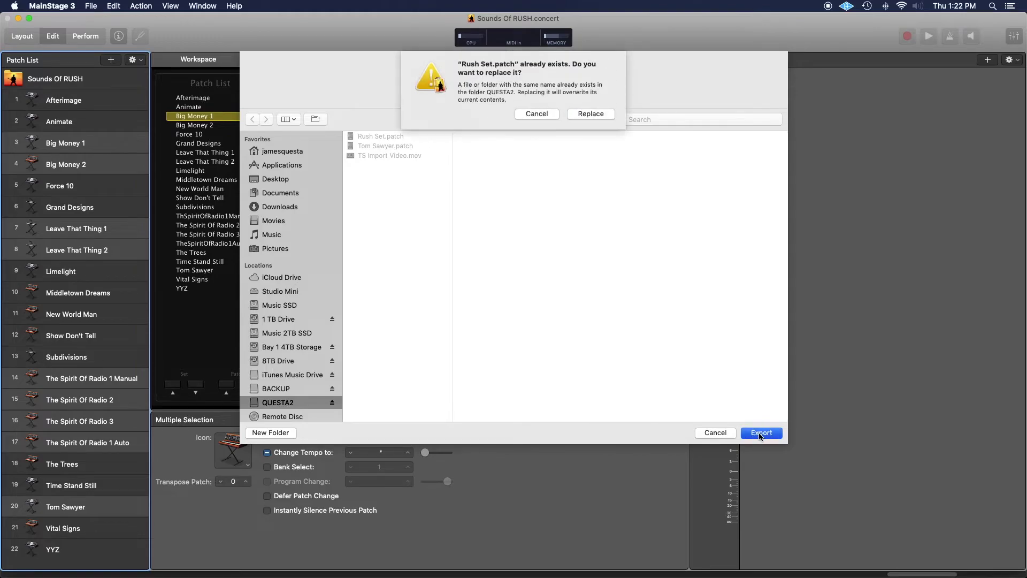
click(591, 114)
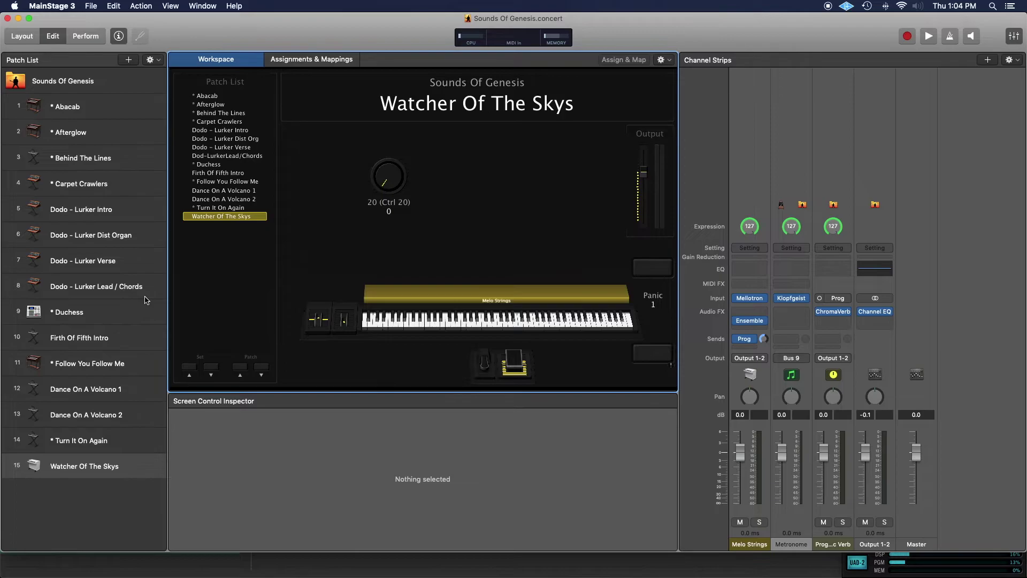
Import Rush Set.patch into the Sounds Of Genesis concert.
click(152, 60)
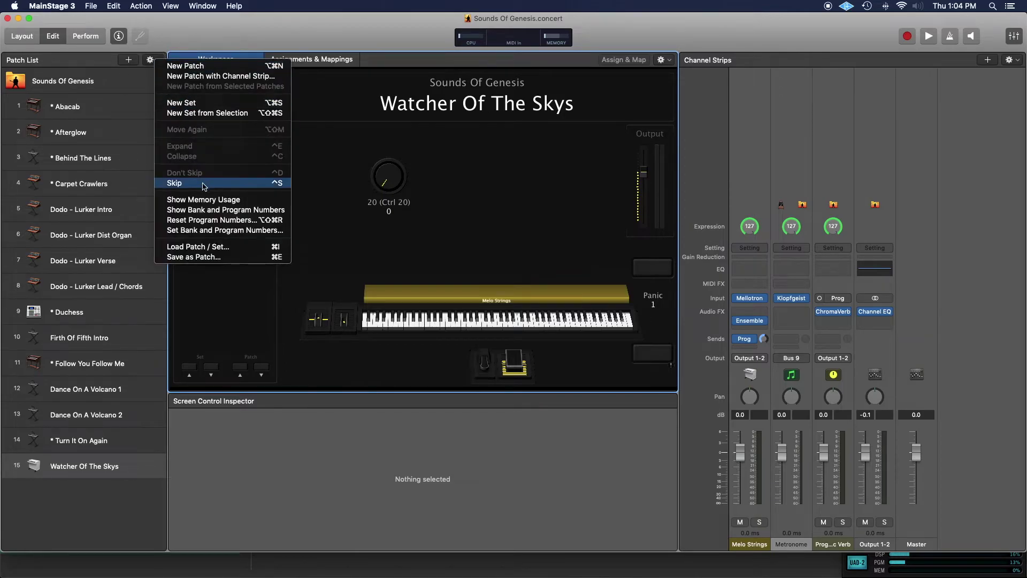
click(222, 249)
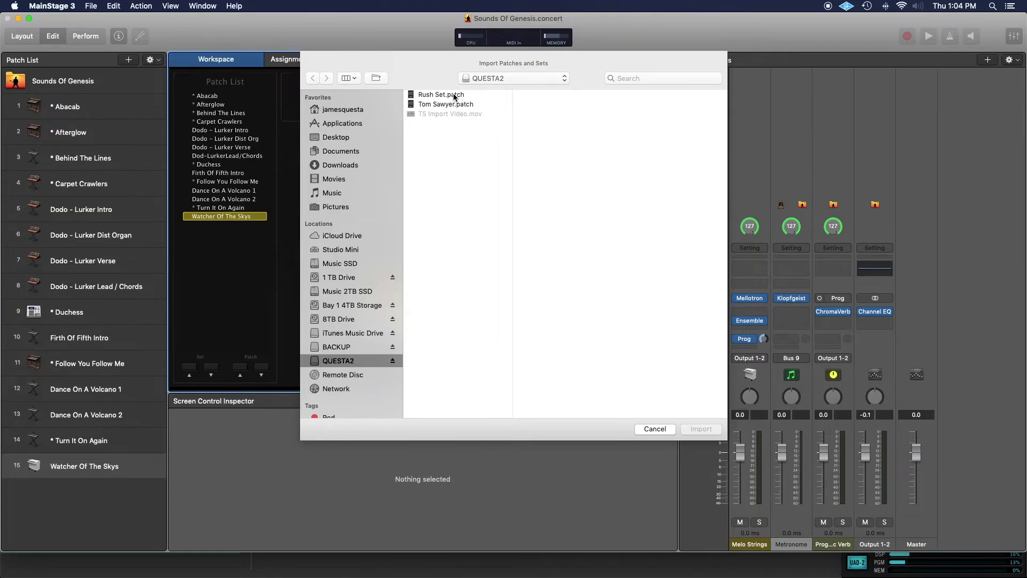
click(455, 95)
click(701, 429)
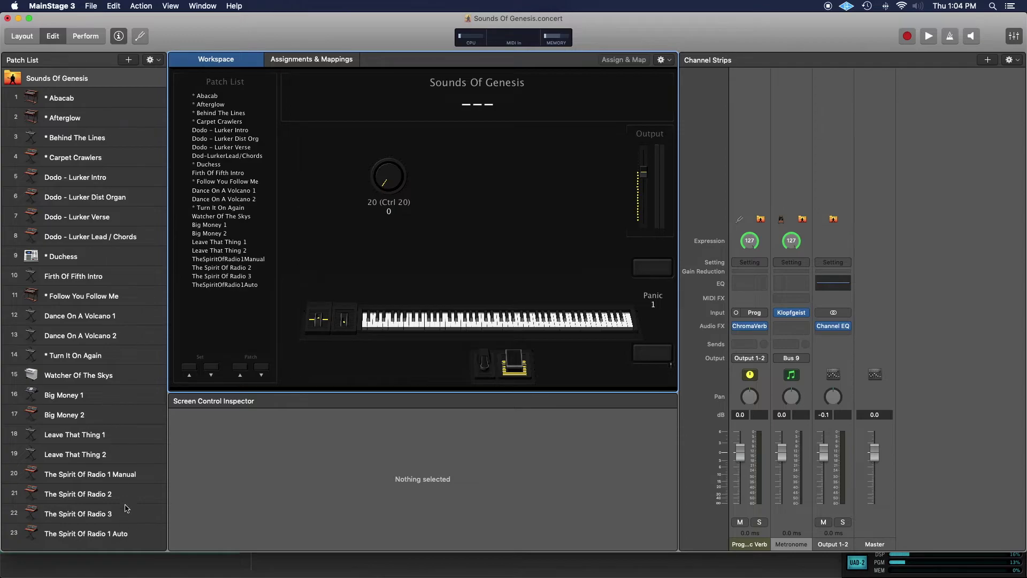
Check the imported Spirit Of Radio, Leave That Thing 1 and Big Money 1 patches.
click(116, 533)
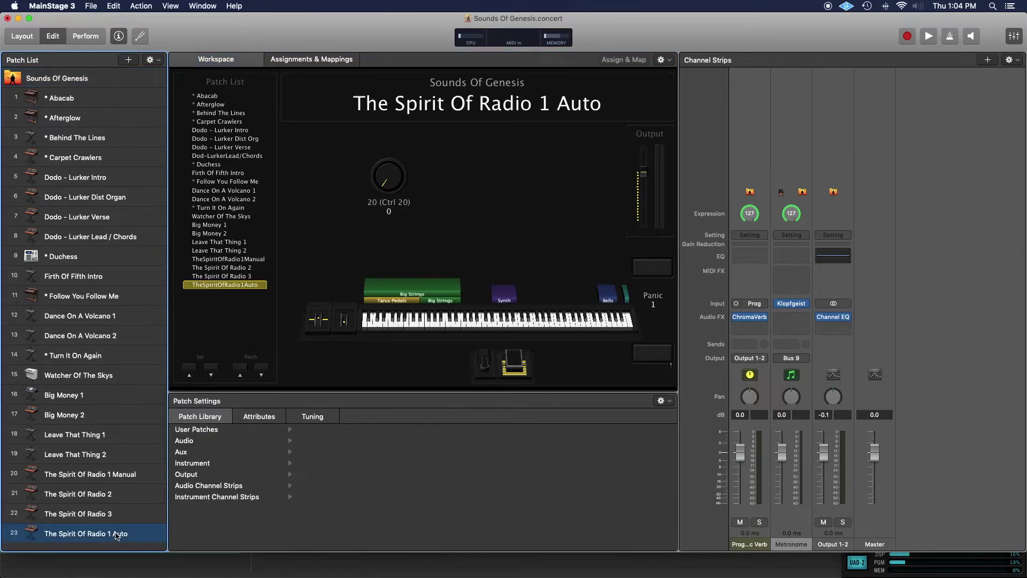
click(116, 514)
click(116, 494)
click(114, 475)
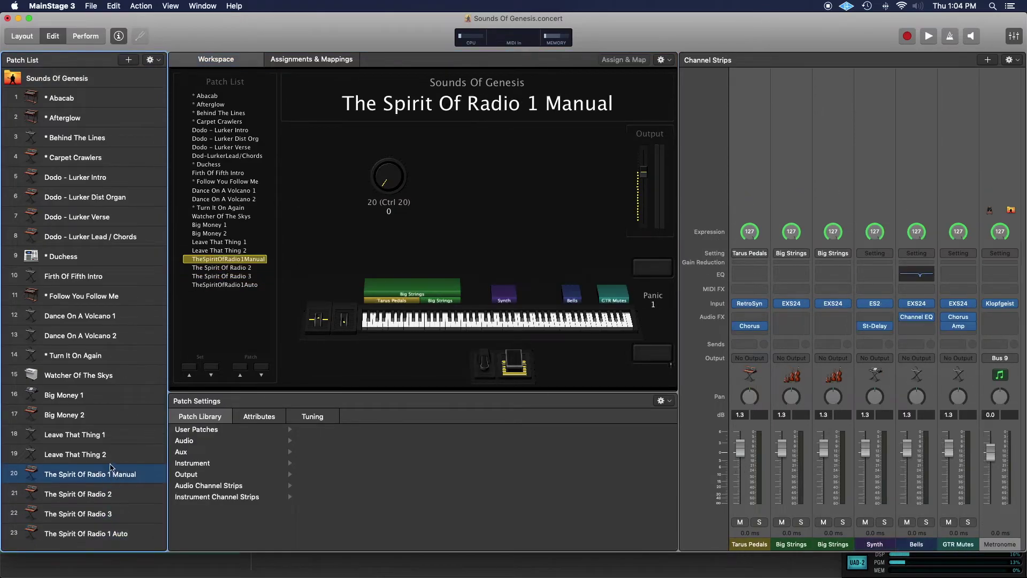
click(109, 435)
click(102, 398)
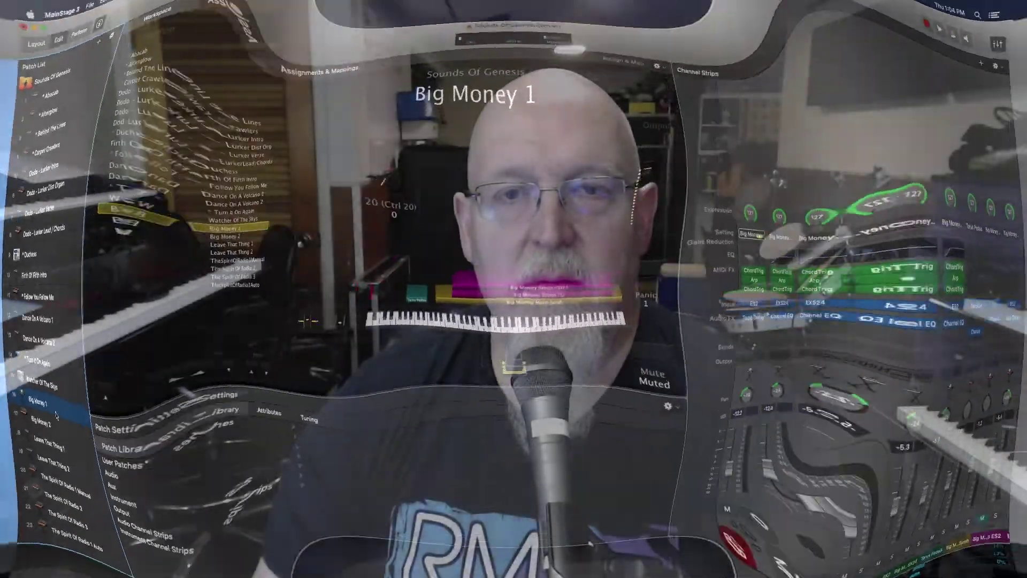